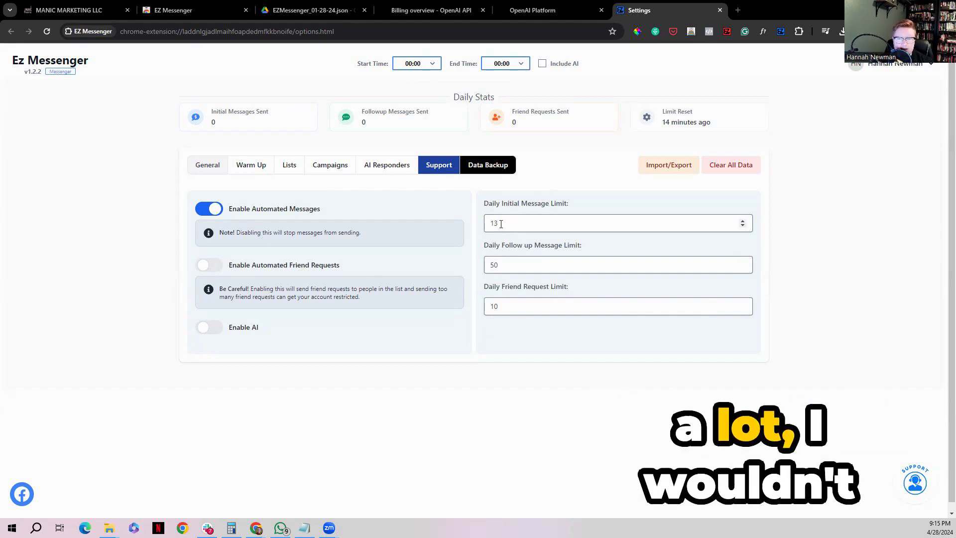
Set the daily initial message limit to 15
{"action": "double_click", "coordinate": [492, 265]}
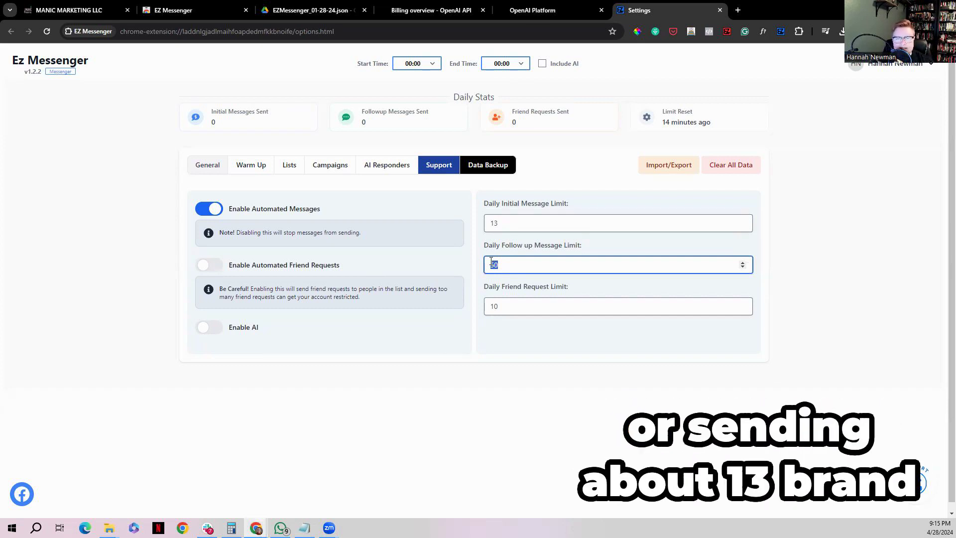
{"action": "double_click", "coordinate": [486, 225]}
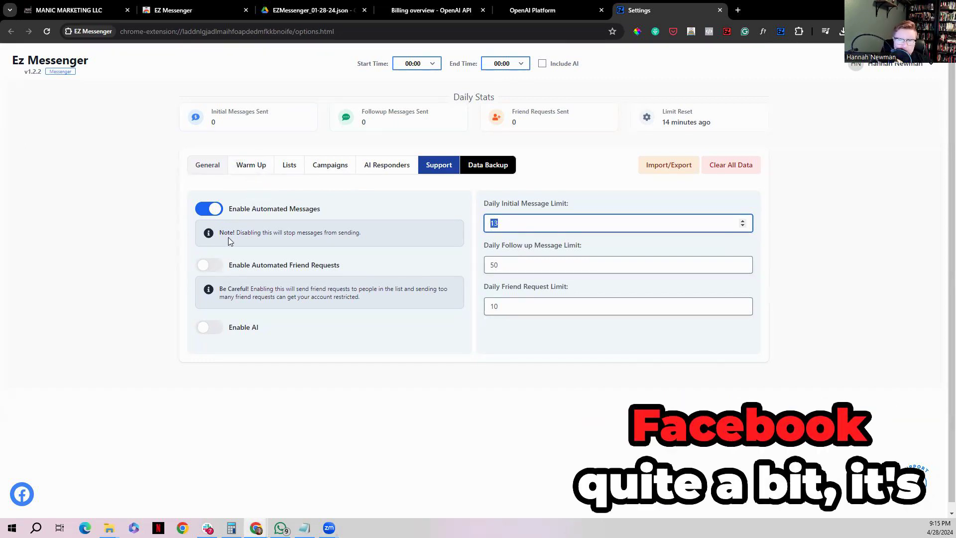
{"action": "left_click", "coordinate": [528, 208]}
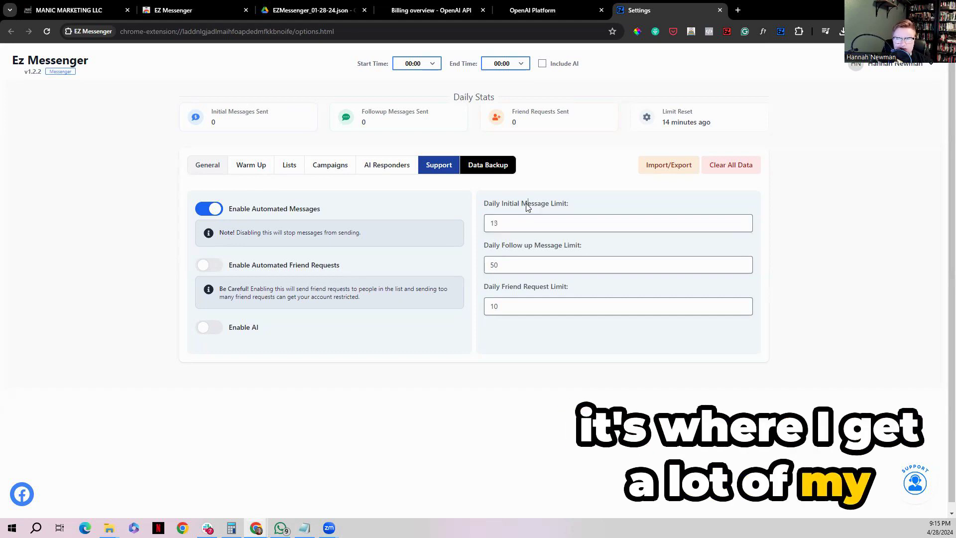
{"action": "left_click_drag", "start_coordinate": [506, 222], "coordinate": [485, 222]}
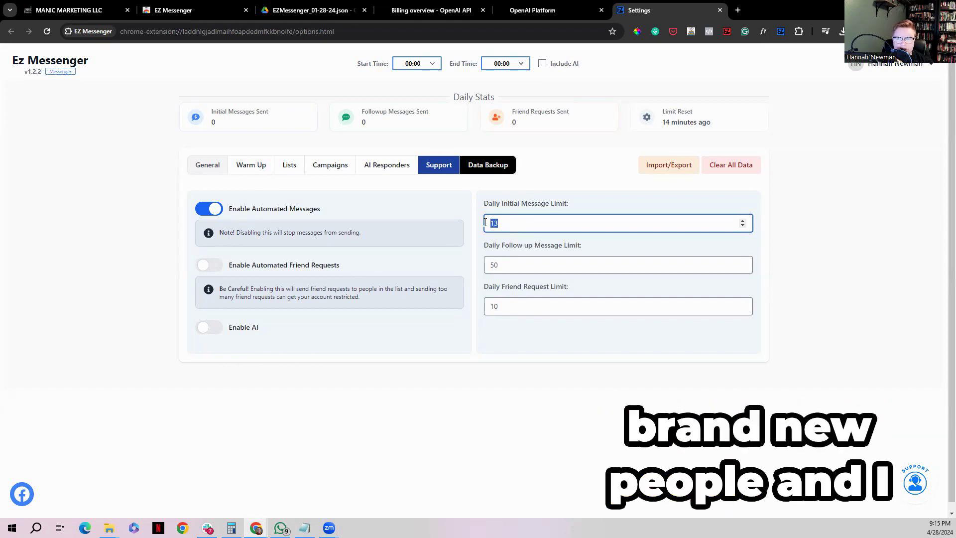
{"action": "type", "text": "1"}
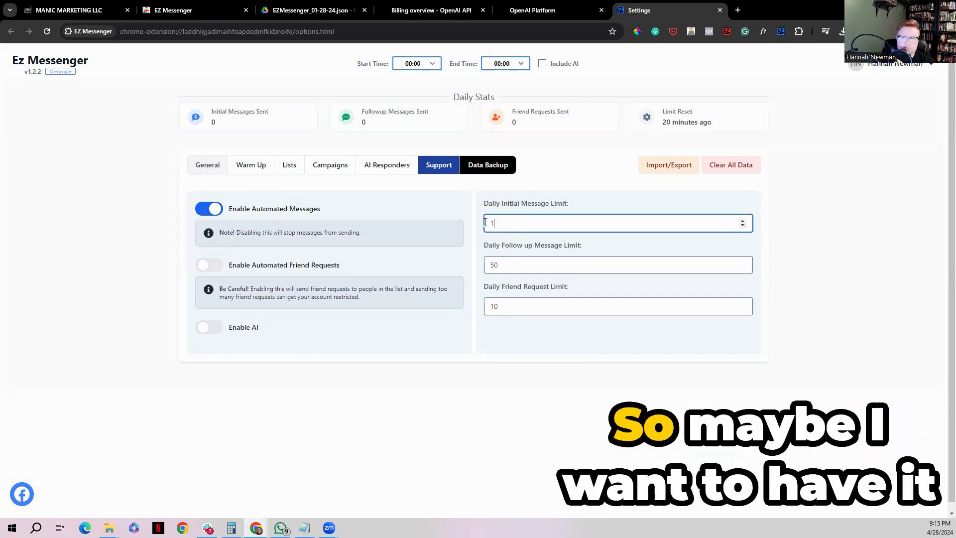
{"action": "type", "text": "5"}
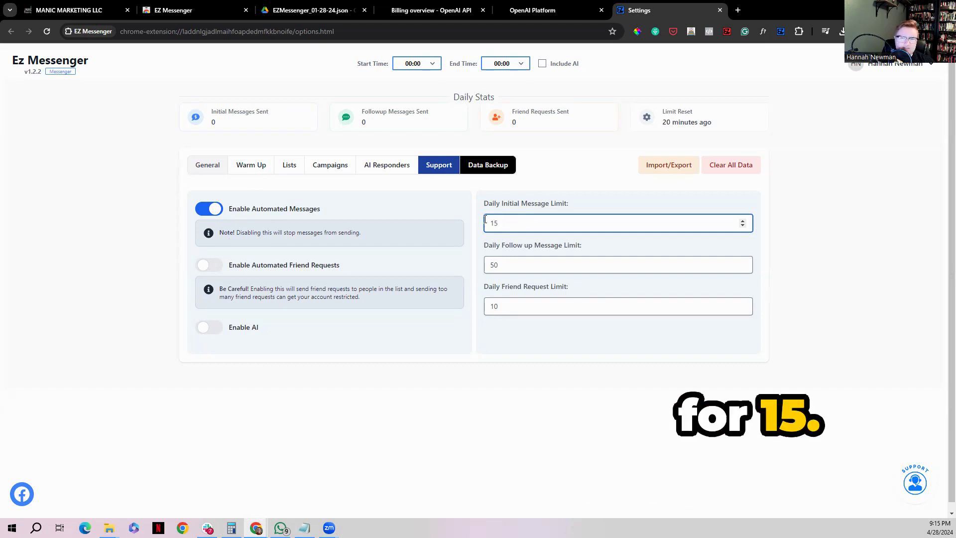
{"action": "left_click", "coordinate": [492, 210]}
{"action": "left_click_drag", "start_coordinate": [517, 264], "coordinate": [487, 267]}
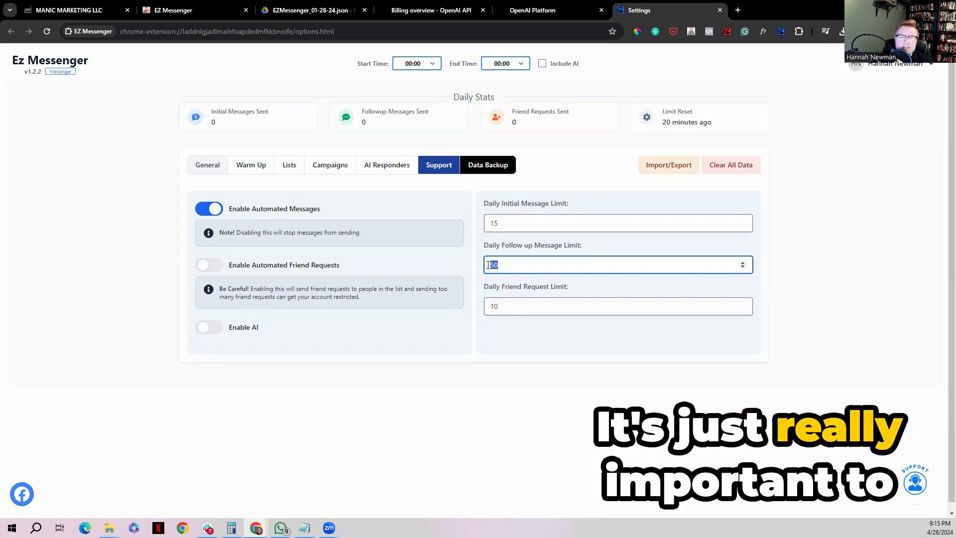
{"action": "left_click_drag", "start_coordinate": [512, 223], "coordinate": [487, 225]}
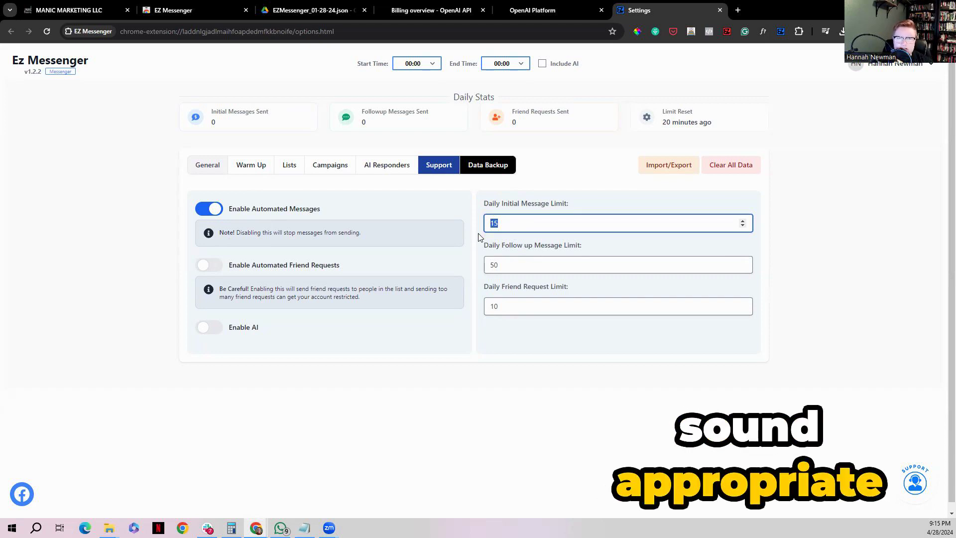
{"action": "left_click", "coordinate": [509, 242]}
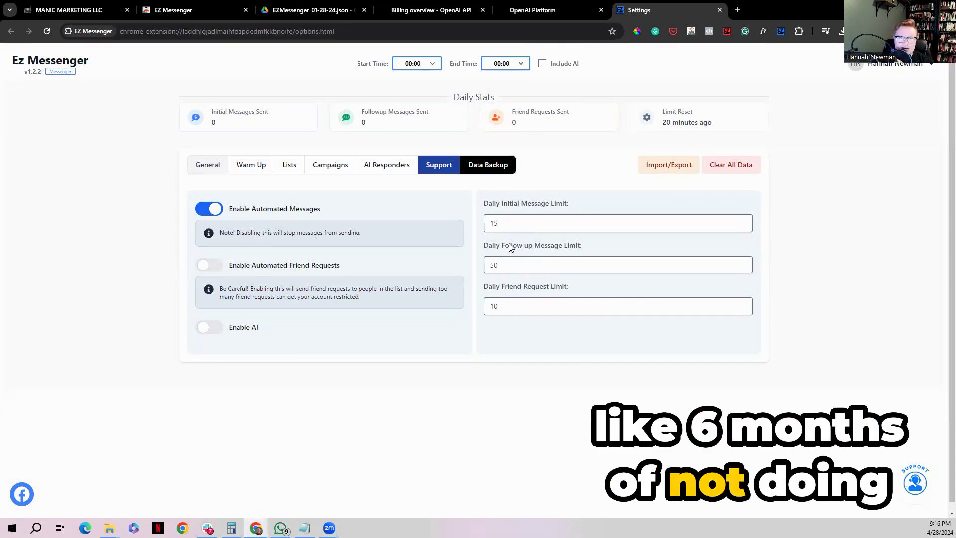
{"action": "left_click", "coordinate": [492, 224]}
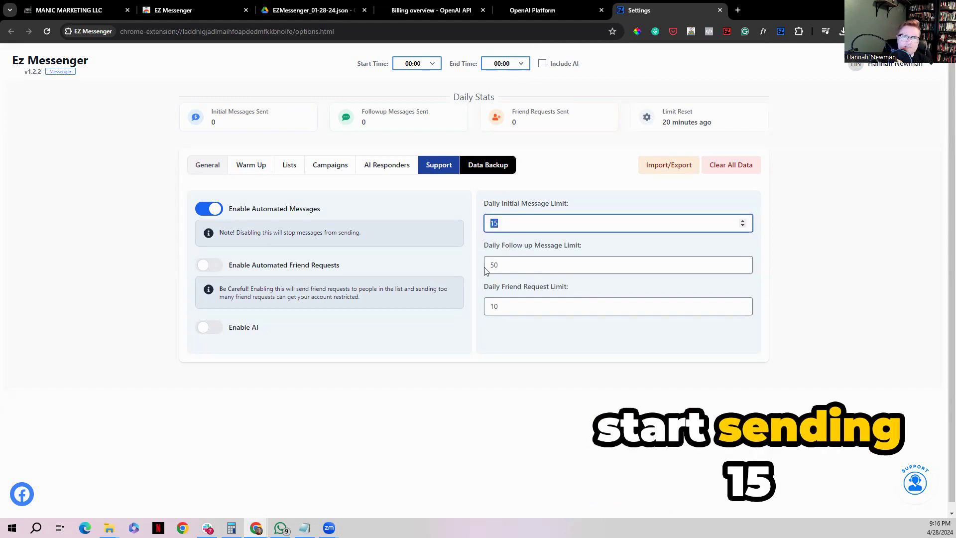
{"action": "left_click_drag", "start_coordinate": [494, 265], "coordinate": [481, 268]}
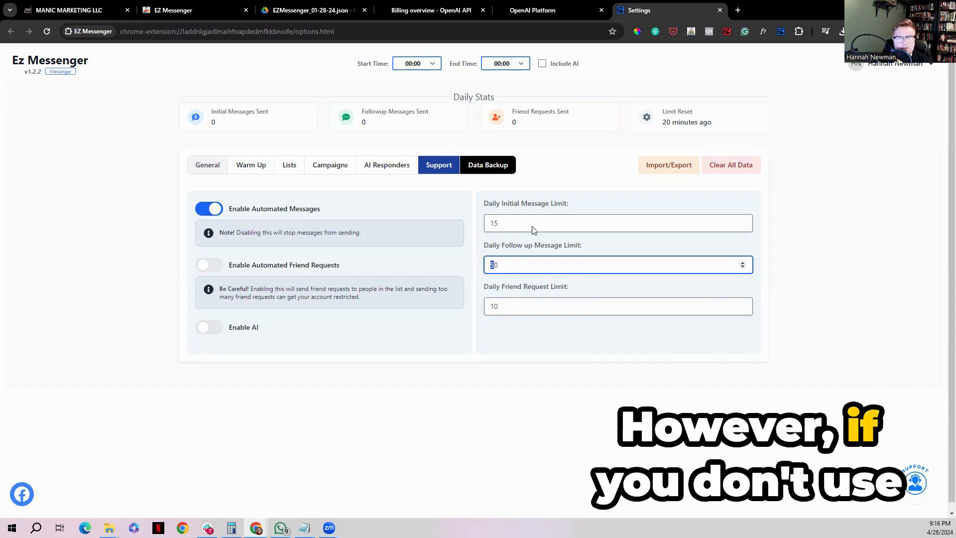
{"action": "left_click", "coordinate": [512, 222]}
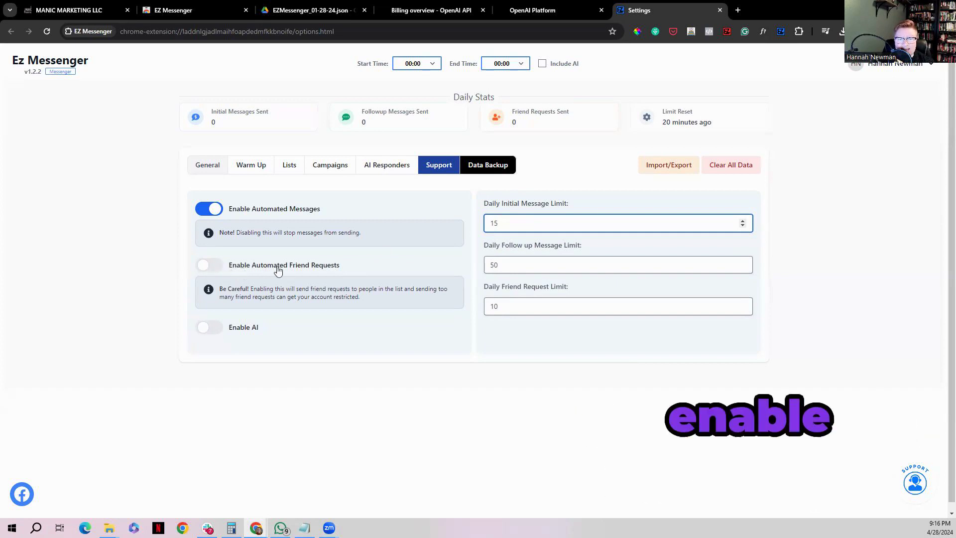
Try out the automated friend requests option by switching it on and back off
{"action": "left_click", "coordinate": [210, 265]}
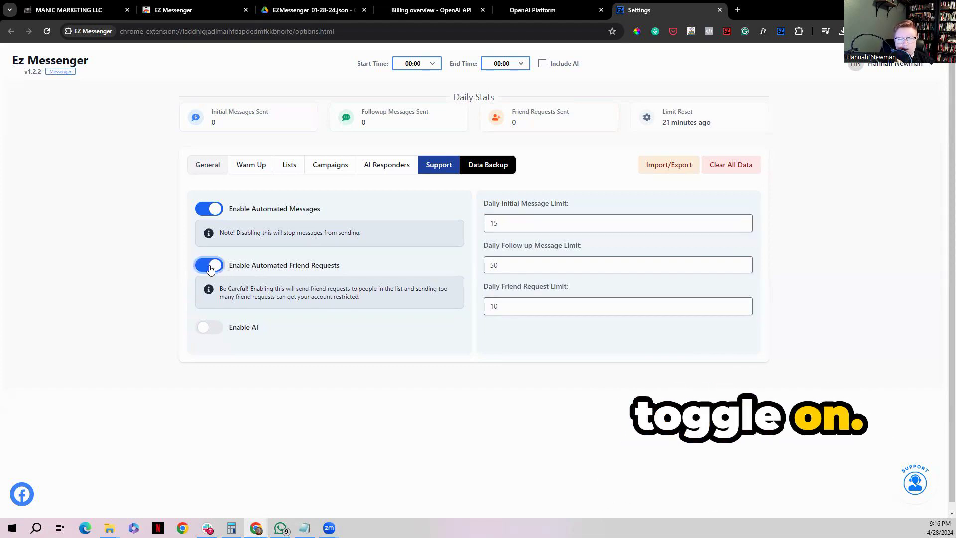
{"action": "left_click", "coordinate": [210, 267]}
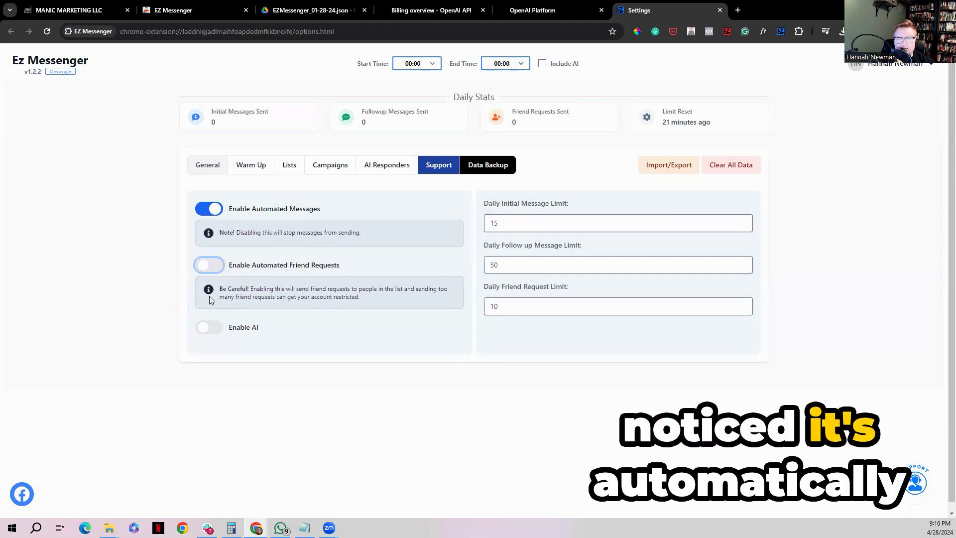
{"action": "left_click", "coordinate": [215, 270]}
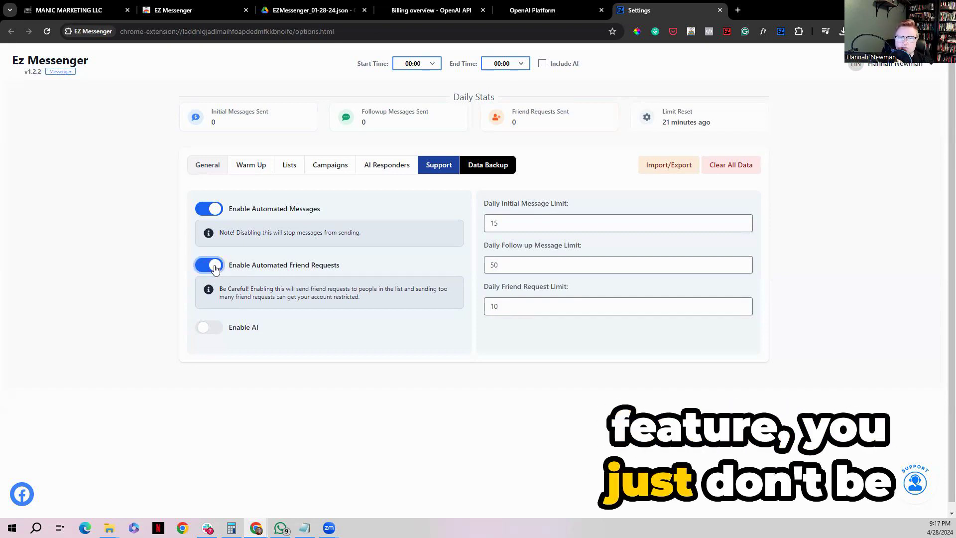
{"action": "double_click", "coordinate": [486, 307]}
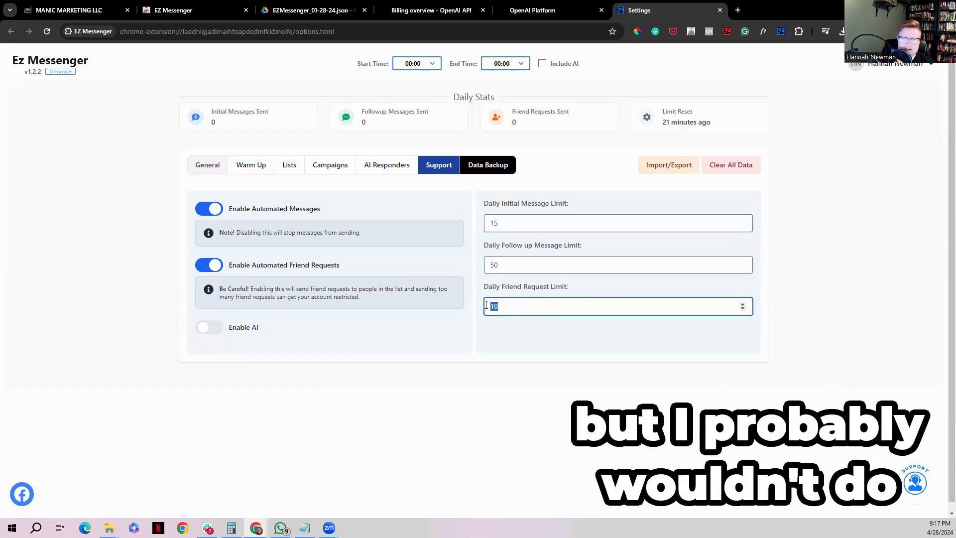
{"action": "left_click", "coordinate": [218, 274]}
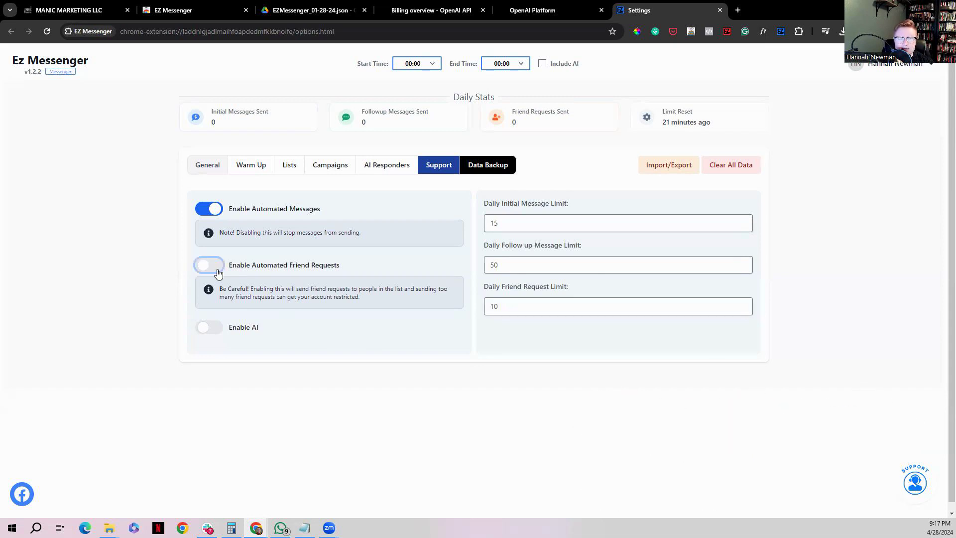
{"action": "left_click", "coordinate": [208, 269]}
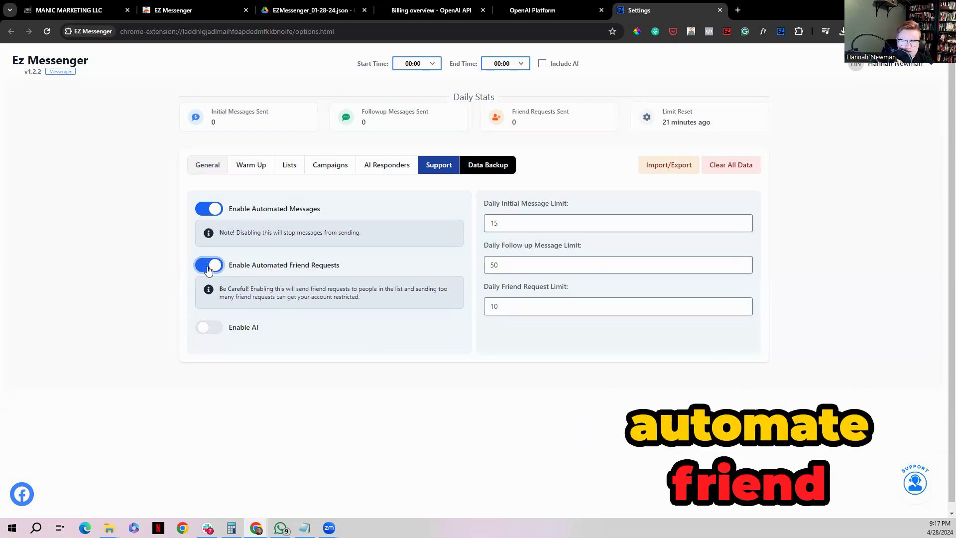
{"action": "left_click", "coordinate": [208, 270]}
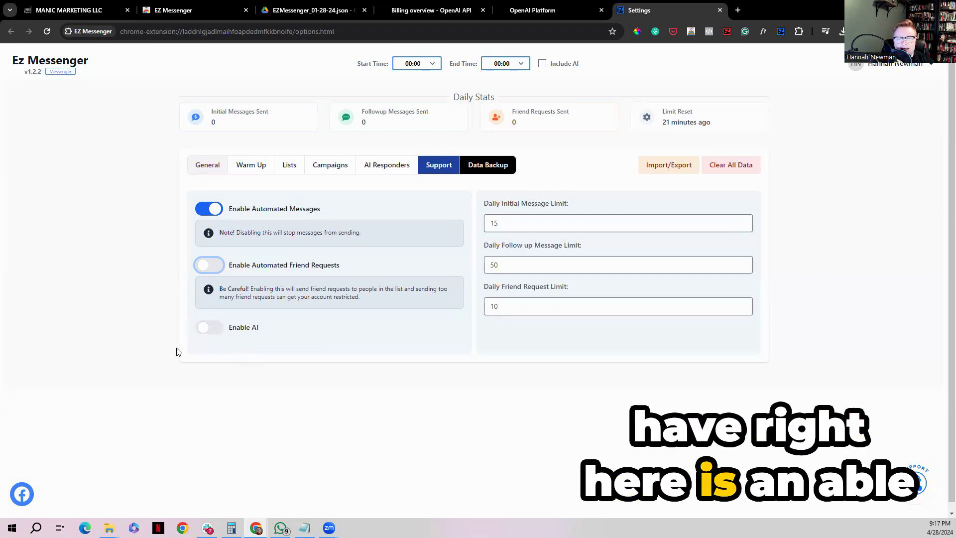
Switch the AI option on to view its ChatGPT token and model settings, and switch it back off
{"action": "left_click", "coordinate": [211, 332]}
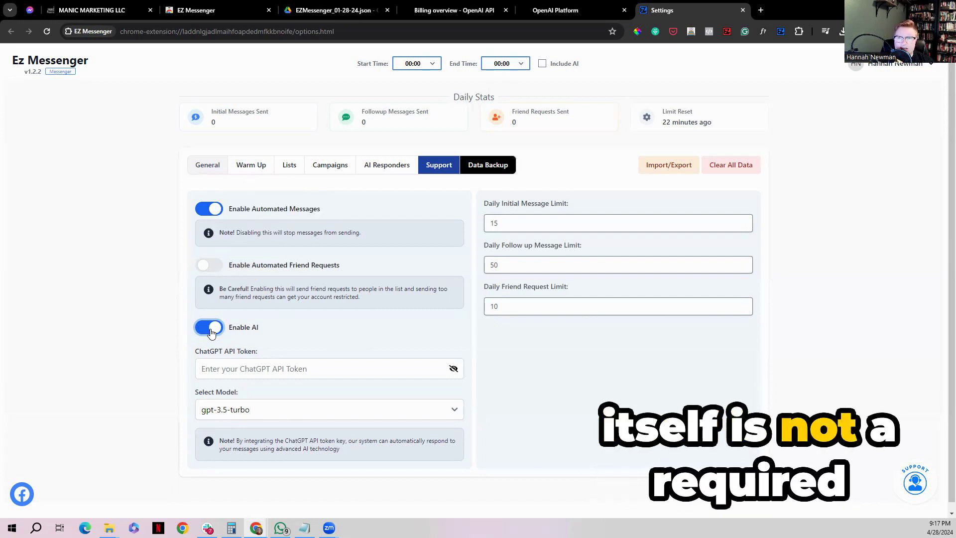
{"action": "left_click", "coordinate": [210, 329]}
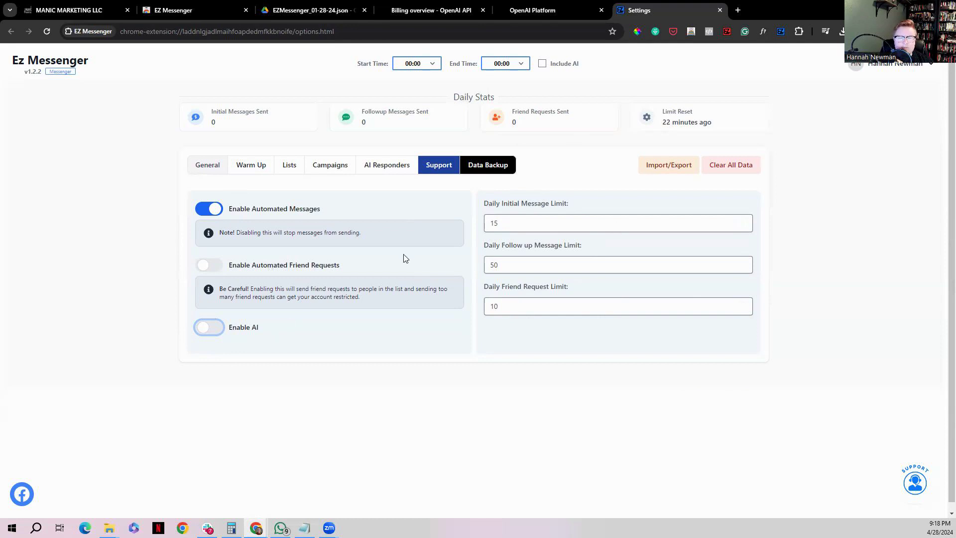
{"action": "left_click", "coordinate": [214, 332]}
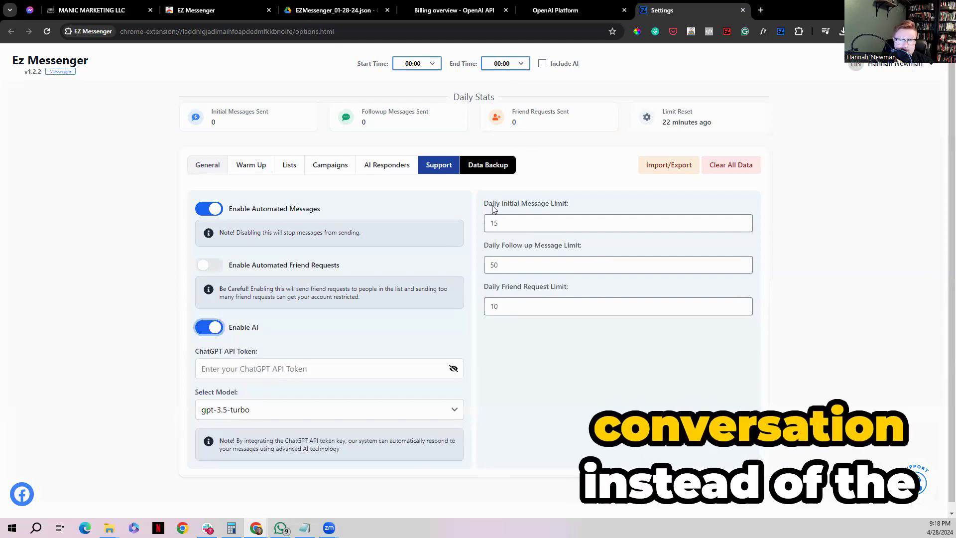
{"action": "left_click", "coordinate": [206, 329]}
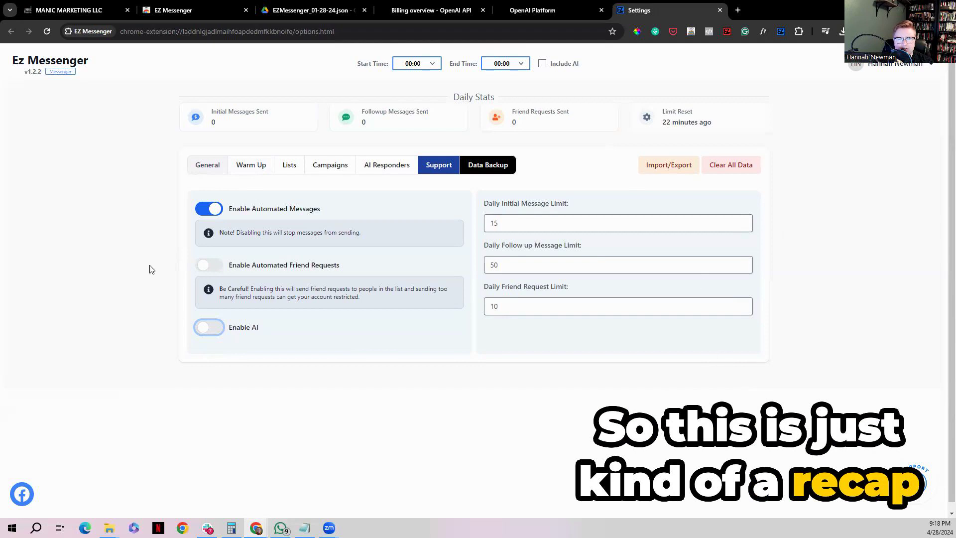
Enable account warmup with a message limit of 2 minimum and 4 maximum, increasing by 2 invites every 2 days
{"action": "left_click", "coordinate": [250, 174]}
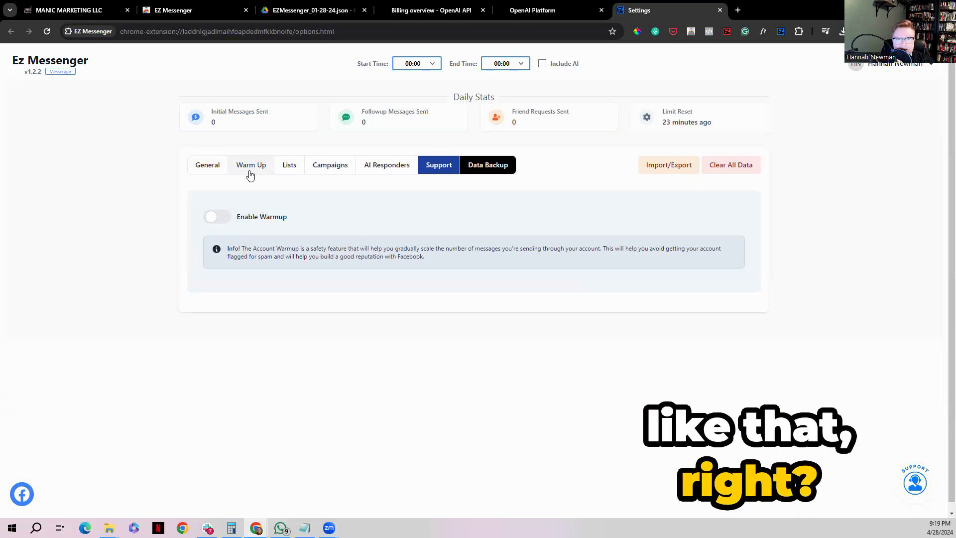
{"action": "left_click", "coordinate": [213, 224]}
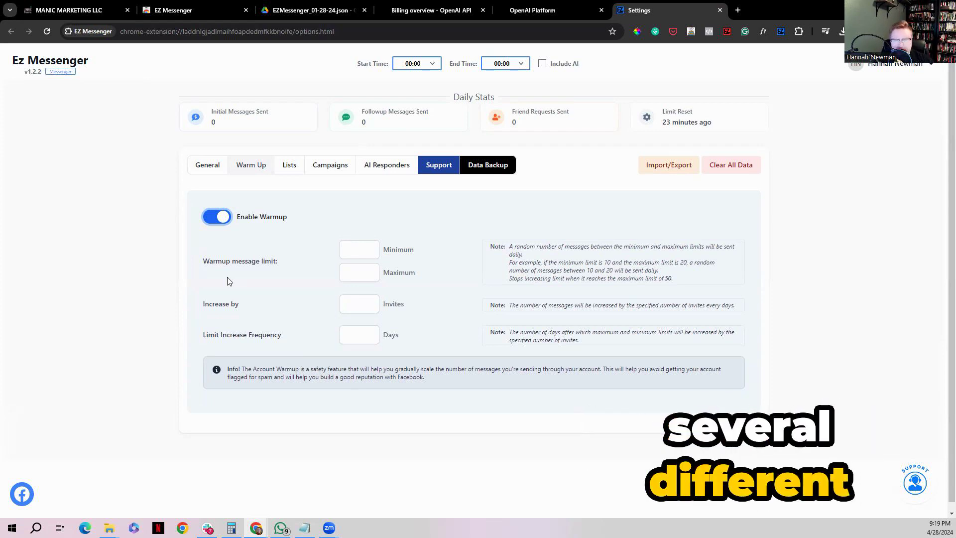
{"action": "left_click", "coordinate": [354, 251]}
{"action": "type", "text": "2"}
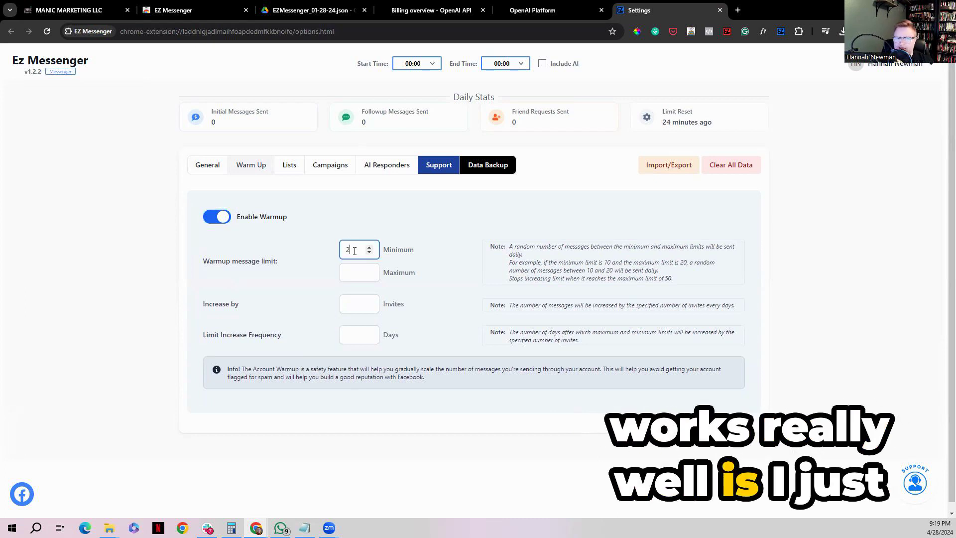
{"action": "left_click", "coordinate": [349, 277]}
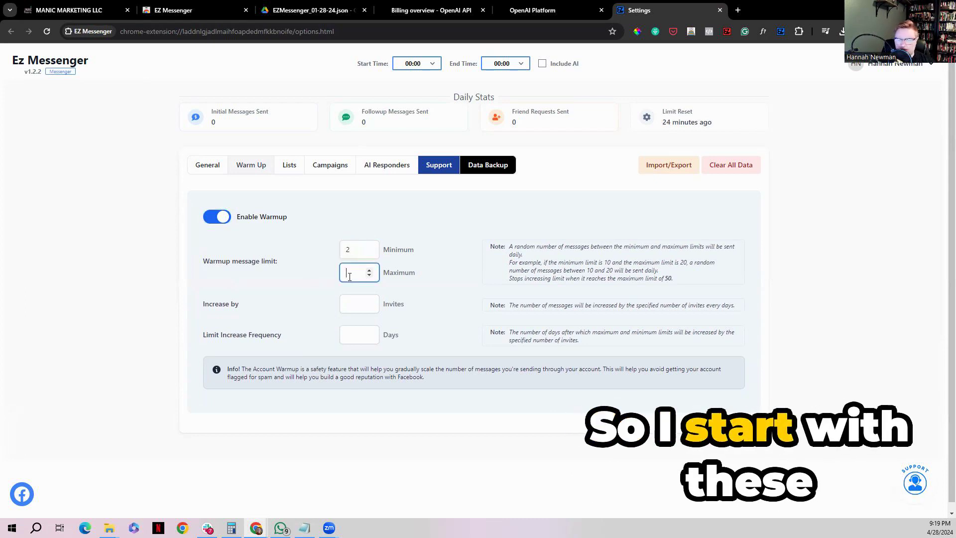
{"action": "type", "text": "4"}
{"action": "left_click", "coordinate": [349, 303]}
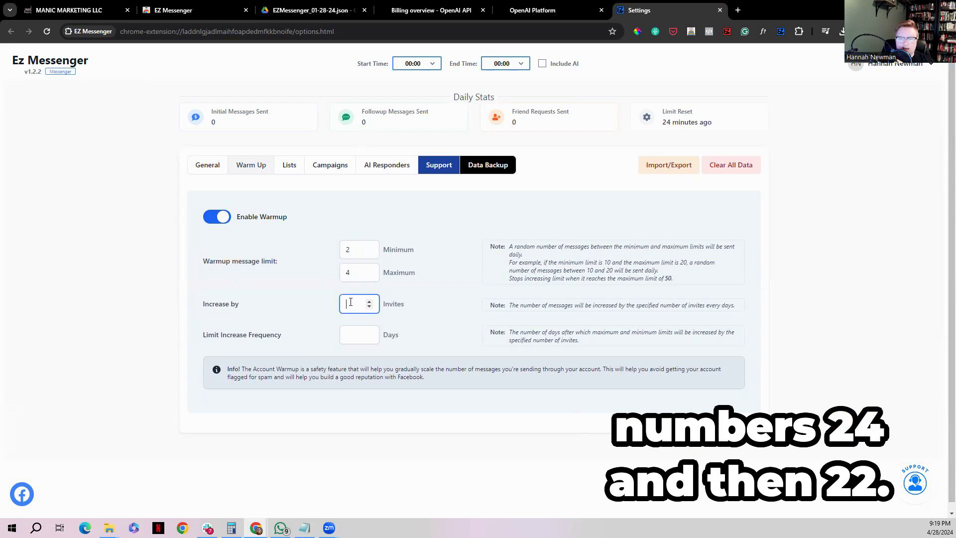
{"action": "left_click", "coordinate": [351, 335]}
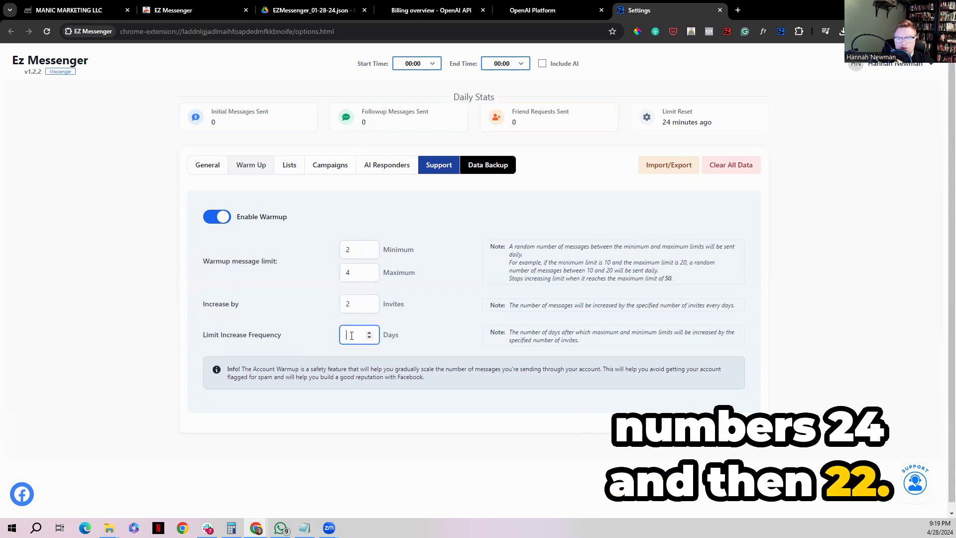
{"action": "type", "text": "2"}
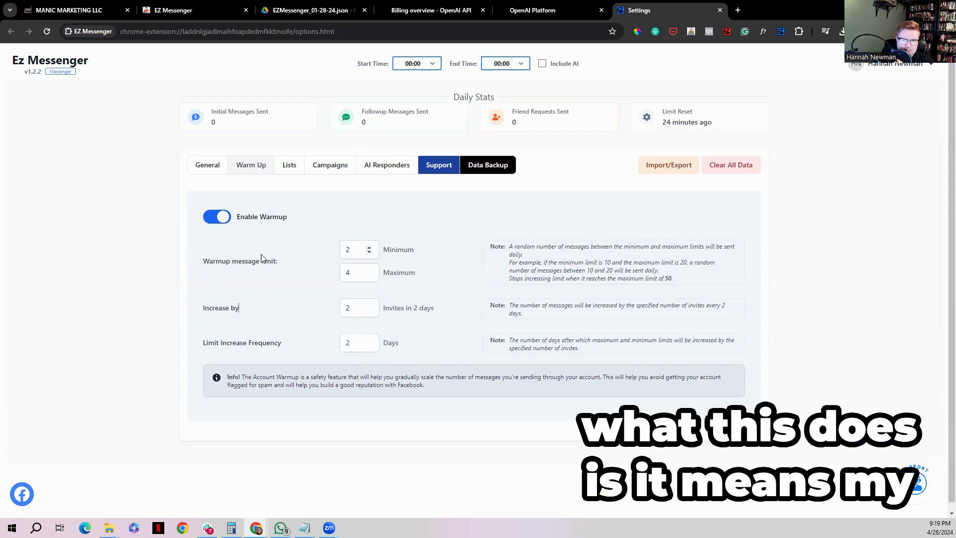
{"action": "left_click_drag", "start_coordinate": [204, 264], "coordinate": [288, 265]}
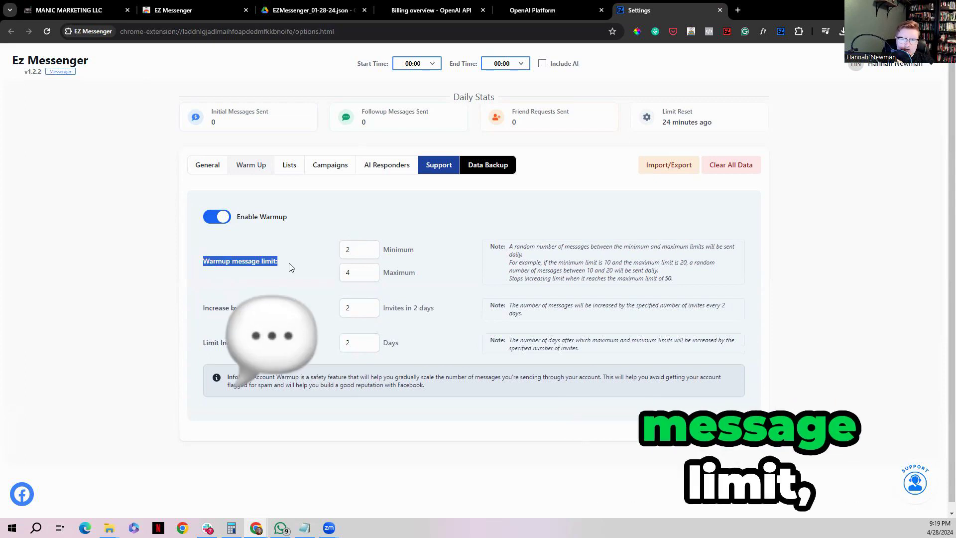
{"action": "double_click", "coordinate": [353, 257]}
{"action": "double_click", "coordinate": [356, 271]}
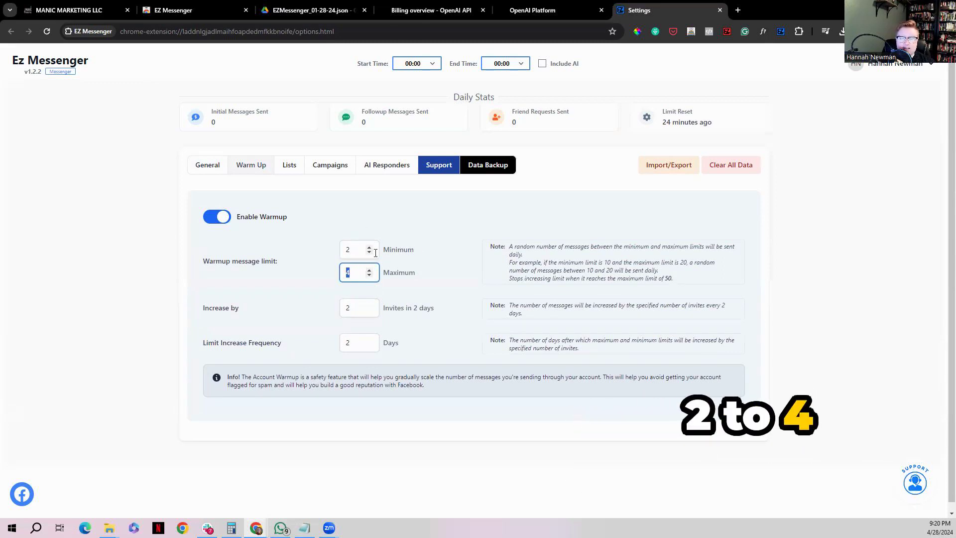
{"action": "left_click", "coordinate": [354, 252]}
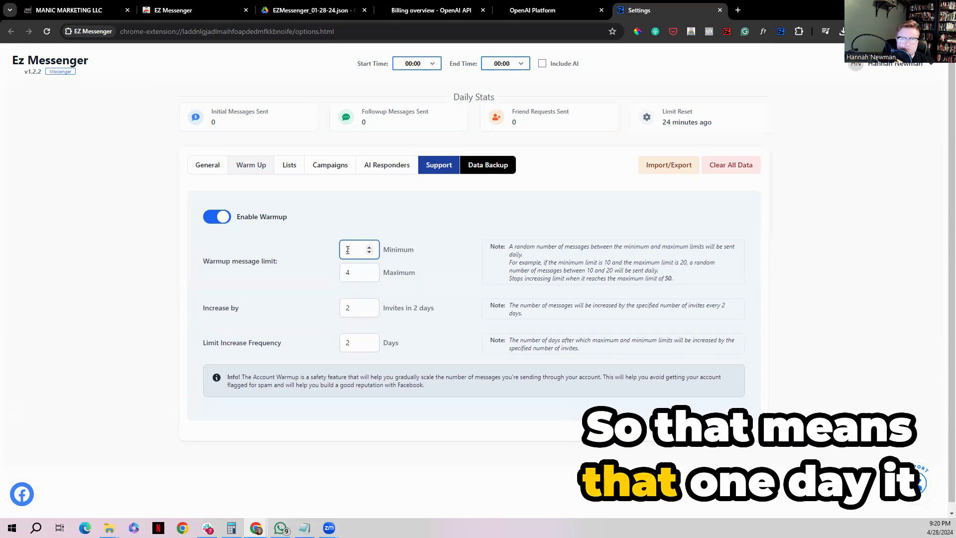
{"action": "double_click", "coordinate": [348, 249]}
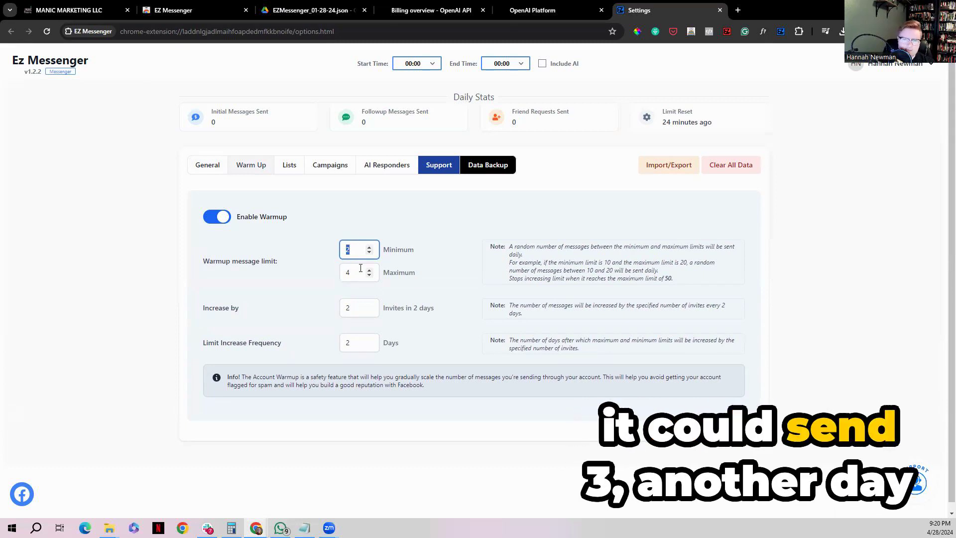
{"action": "key", "text": "Tab"}
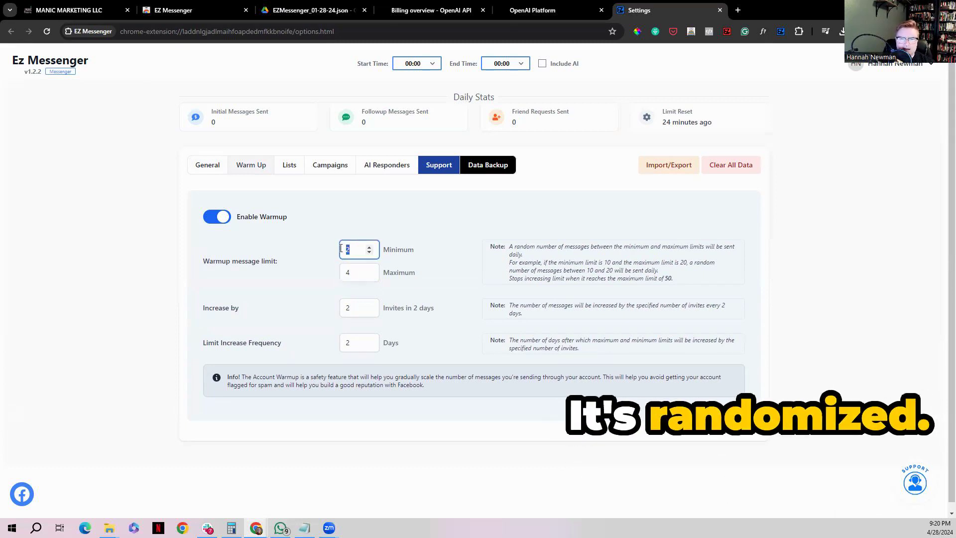
Review the warmup minimum and maximum message limits together with the increase amount and the limit increase frequency
{"action": "left_click_drag", "start_coordinate": [201, 308], "coordinate": [258, 309]}
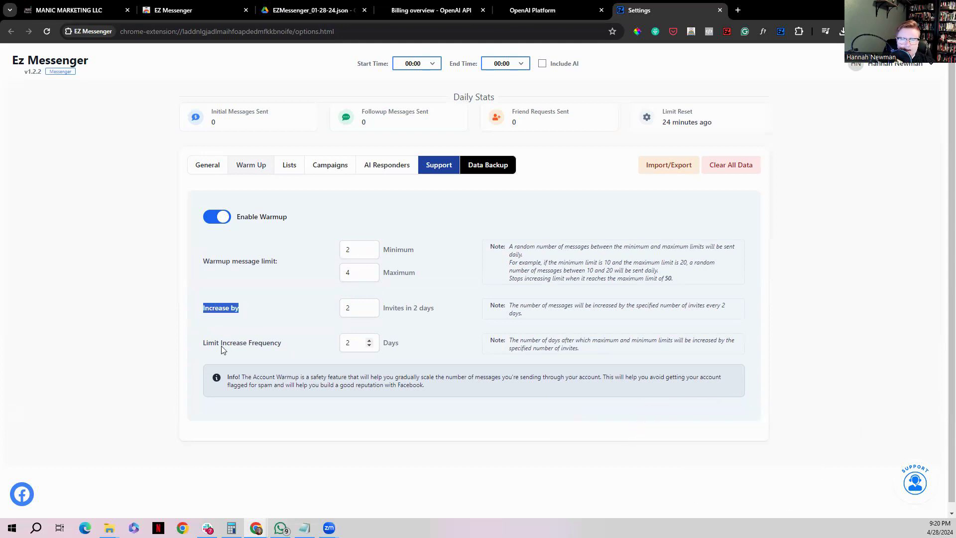
{"action": "left_click_drag", "start_coordinate": [215, 342], "coordinate": [300, 345]}
{"action": "double_click", "coordinate": [359, 310]}
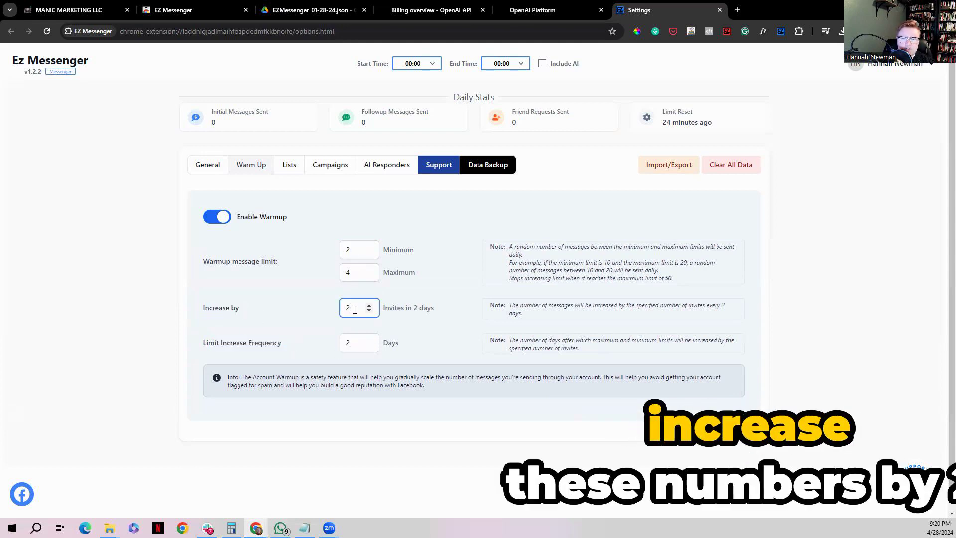
{"action": "left_click", "coordinate": [356, 348]}
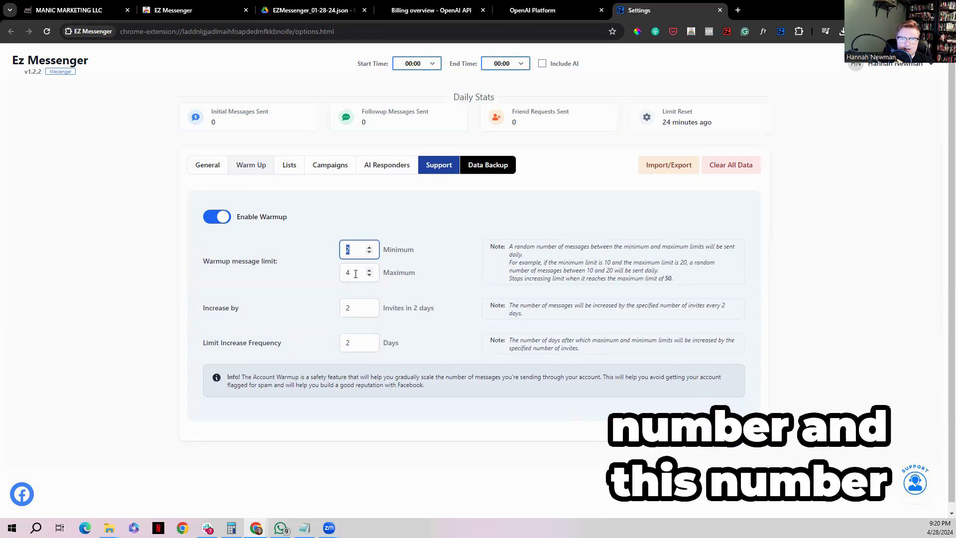
{"action": "left_click", "coordinate": [343, 272]}
{"action": "double_click", "coordinate": [341, 249]}
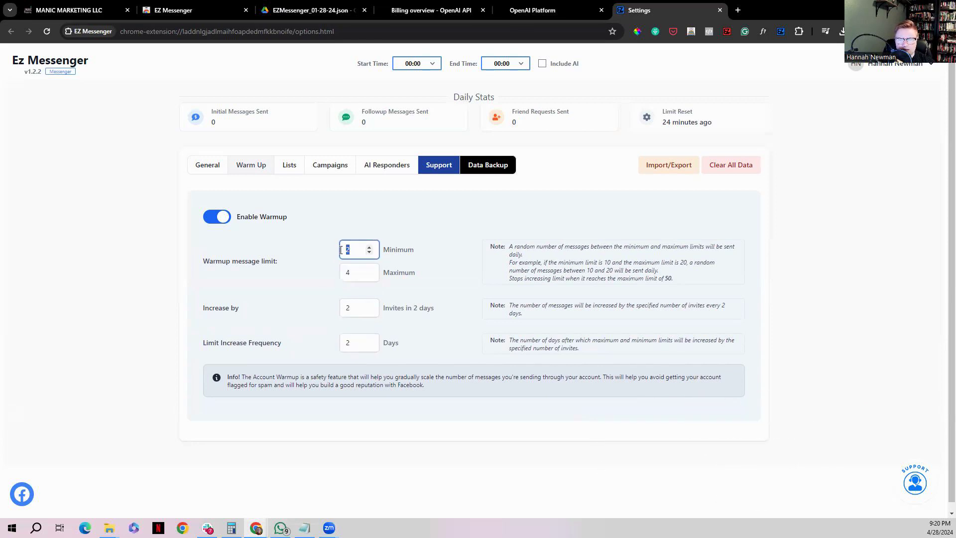
{"action": "double_click", "coordinate": [341, 273]}
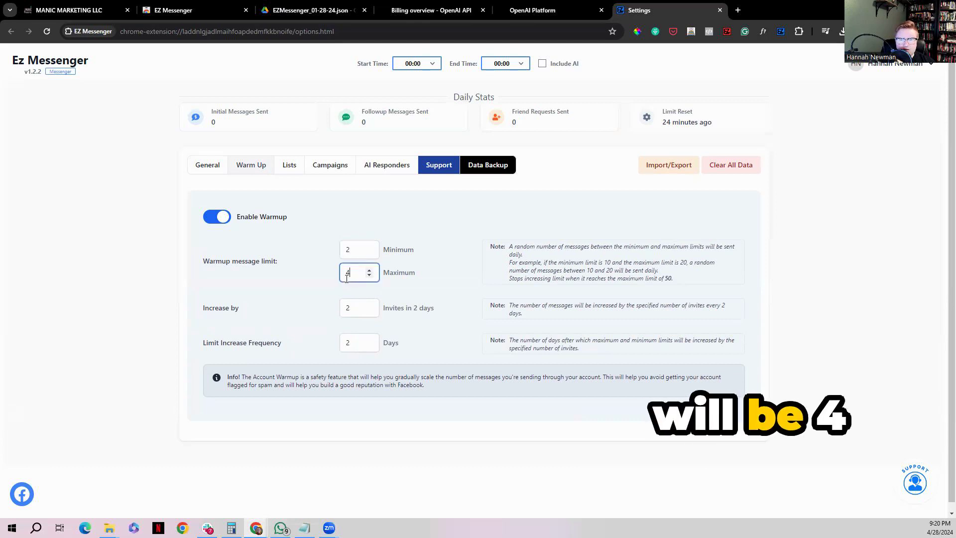
{"action": "double_click", "coordinate": [341, 250]}
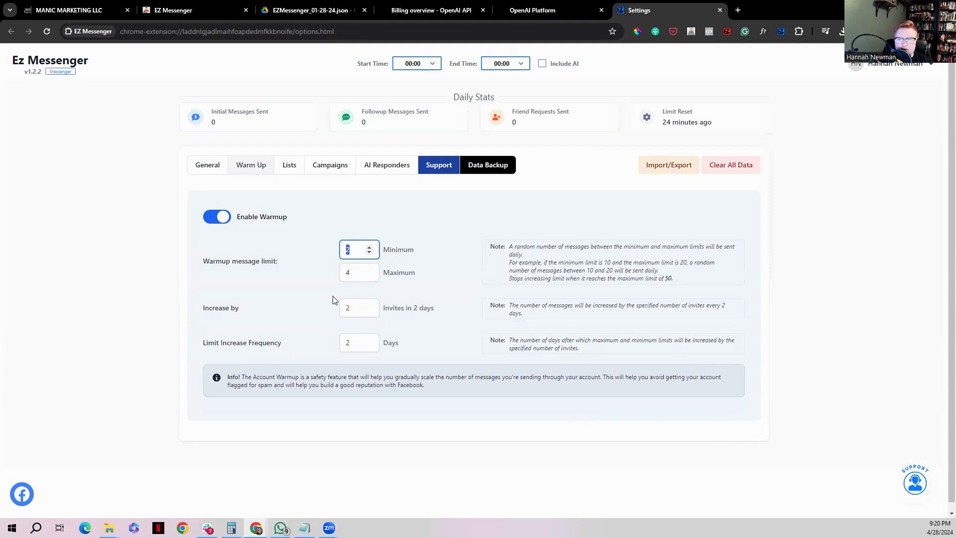
{"action": "left_click", "coordinate": [359, 247]}
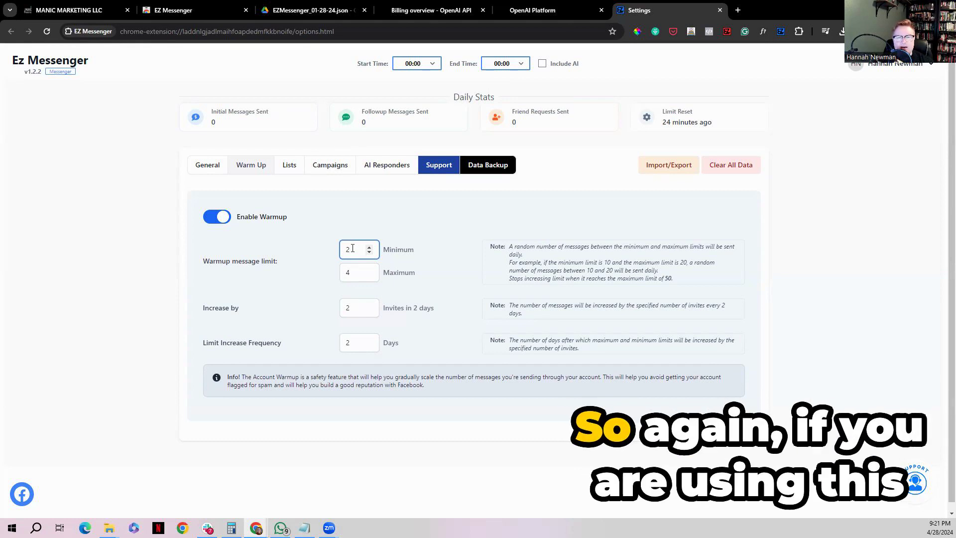
{"action": "double_click", "coordinate": [347, 248]}
{"action": "left_click", "coordinate": [347, 271]}
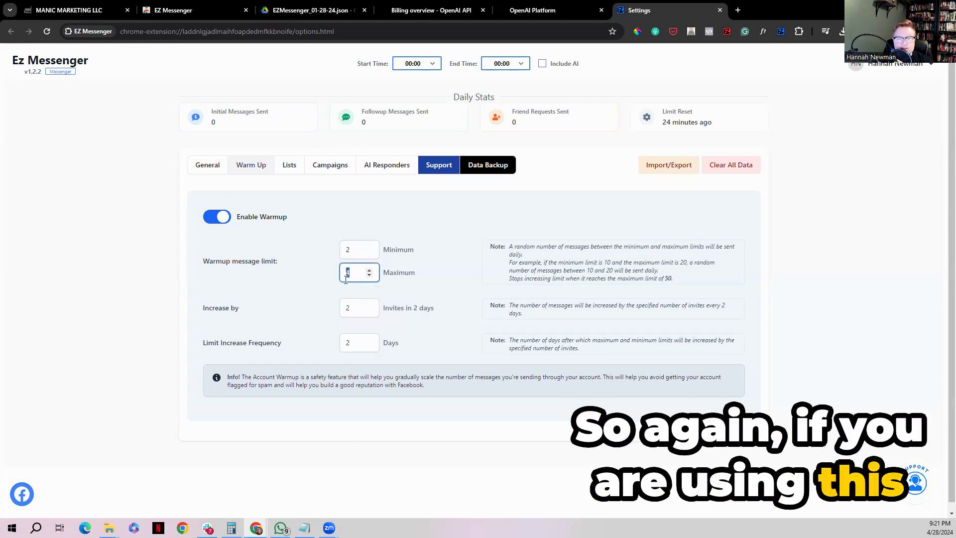
{"action": "left_click", "coordinate": [348, 308]}
{"action": "double_click", "coordinate": [347, 309]}
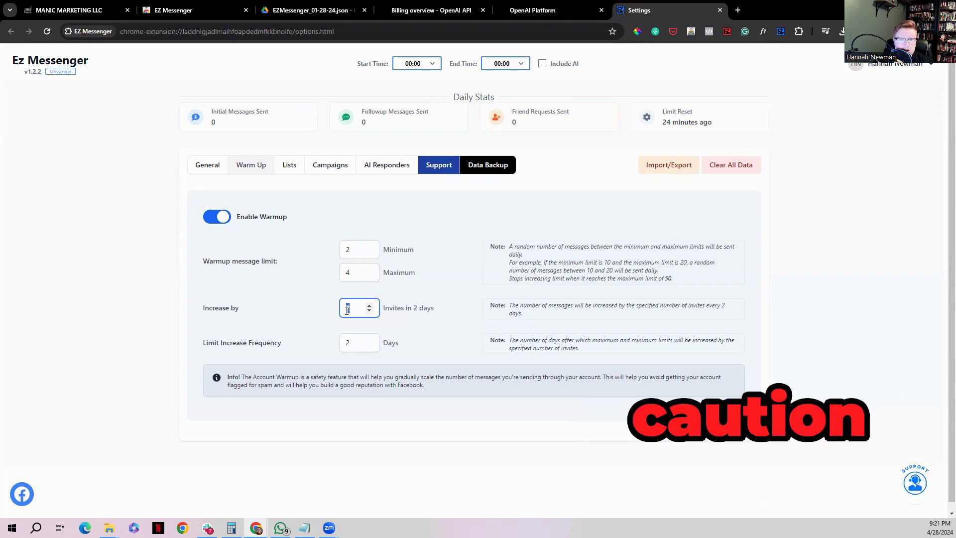
{"action": "double_click", "coordinate": [353, 338]}
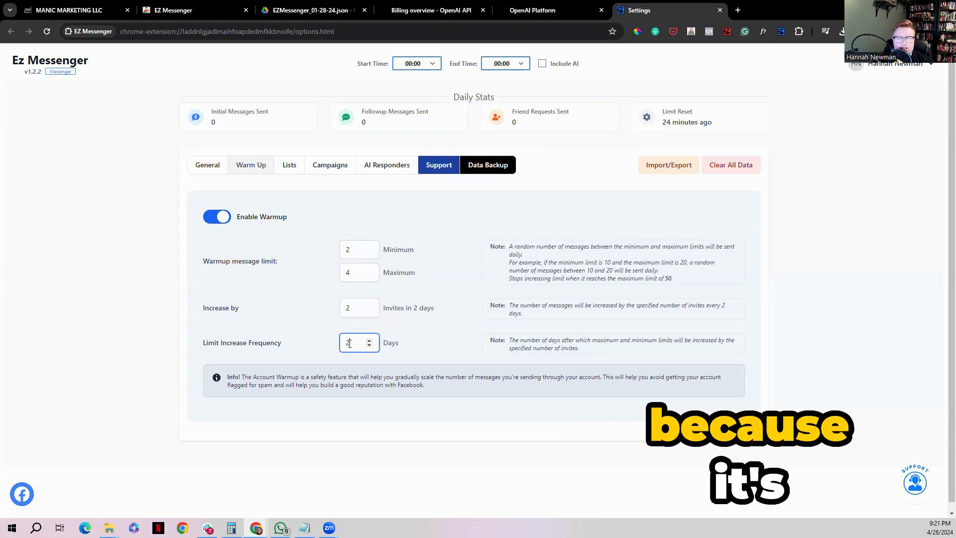
{"action": "left_click", "coordinate": [350, 253]}
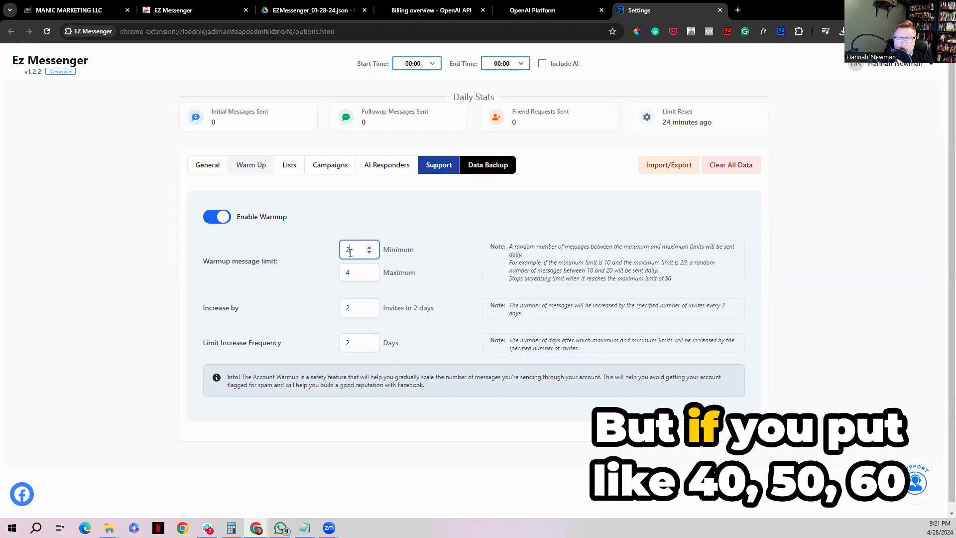
Return to the general settings and set the messaging start time to 10:00
{"action": "left_click", "coordinate": [206, 167]}
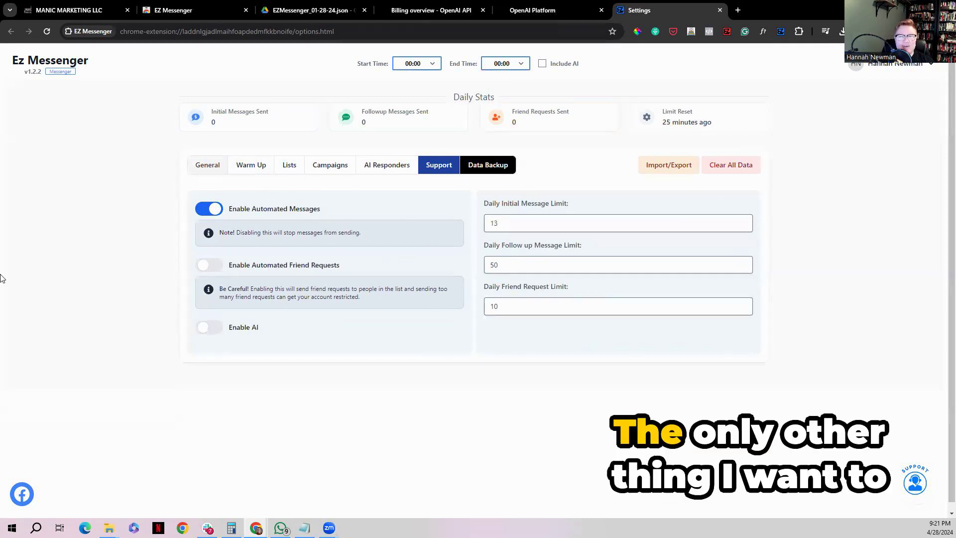
{"action": "left_click", "coordinate": [432, 66]}
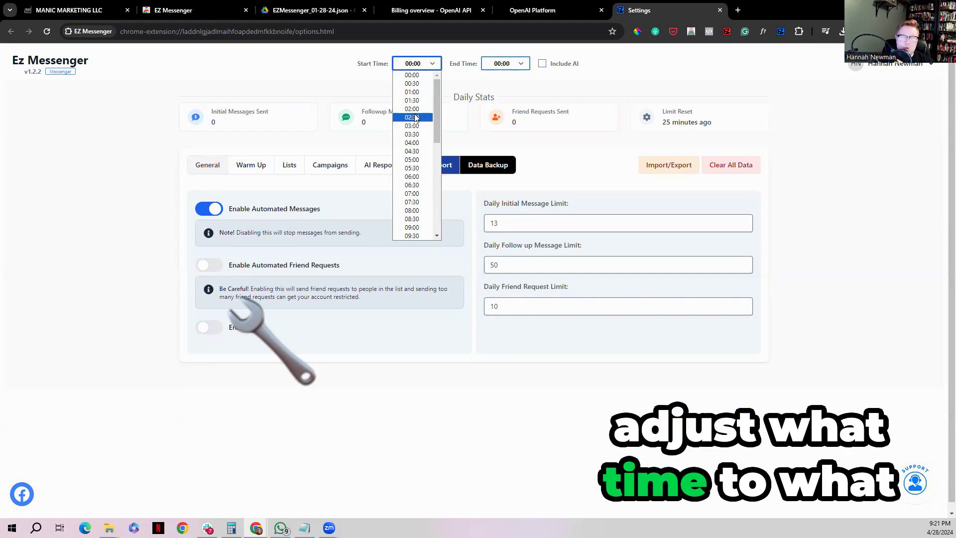
{"action": "scroll", "coordinate": [404, 215], "scroll_direction": "down", "scroll_amount": 4}
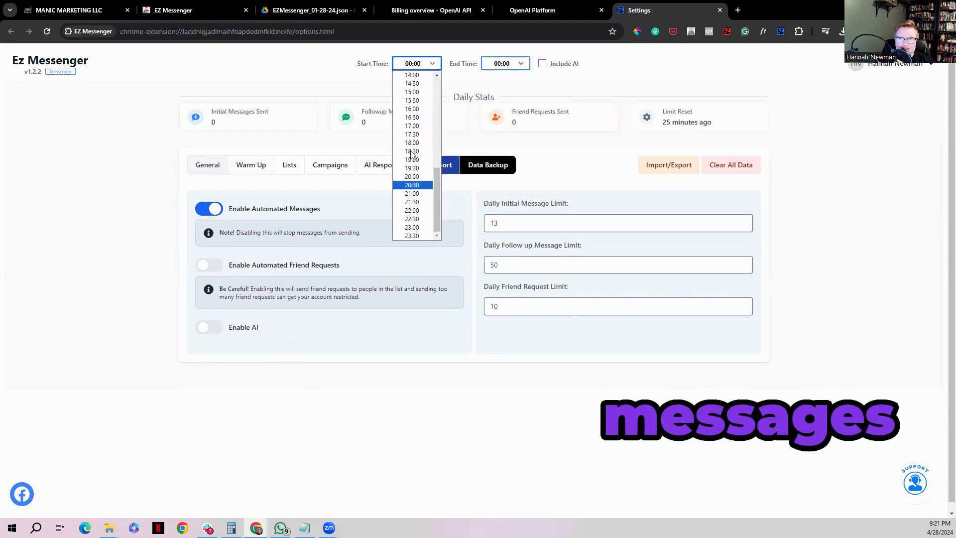
{"action": "scroll", "coordinate": [411, 213], "scroll_direction": "up", "scroll_amount": 4}
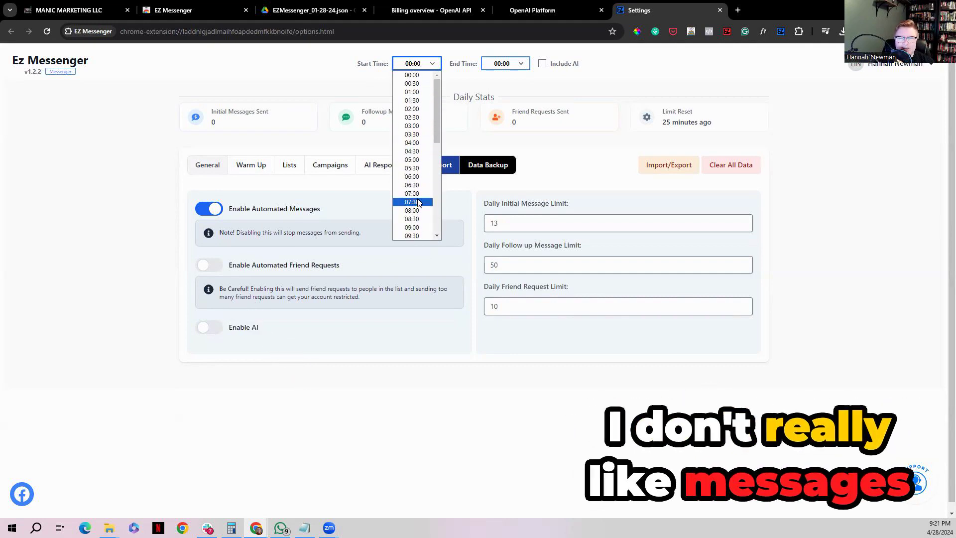
{"action": "scroll", "coordinate": [417, 208], "scroll_direction": "down", "scroll_amount": 4}
{"action": "scroll", "coordinate": [417, 203], "scroll_direction": "up", "scroll_amount": 4}
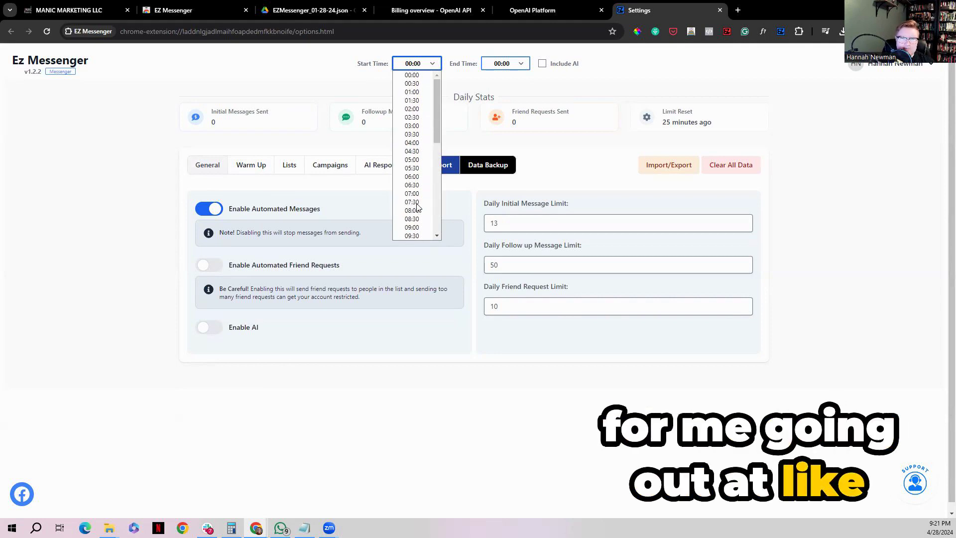
{"action": "scroll", "coordinate": [411, 214], "scroll_direction": "down", "scroll_amount": 2}
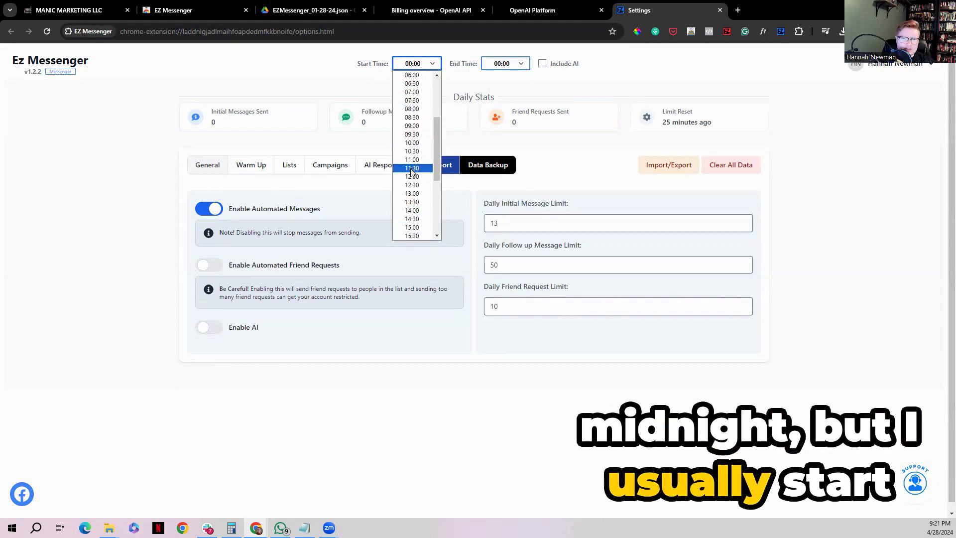
{"action": "left_click", "coordinate": [417, 145]}
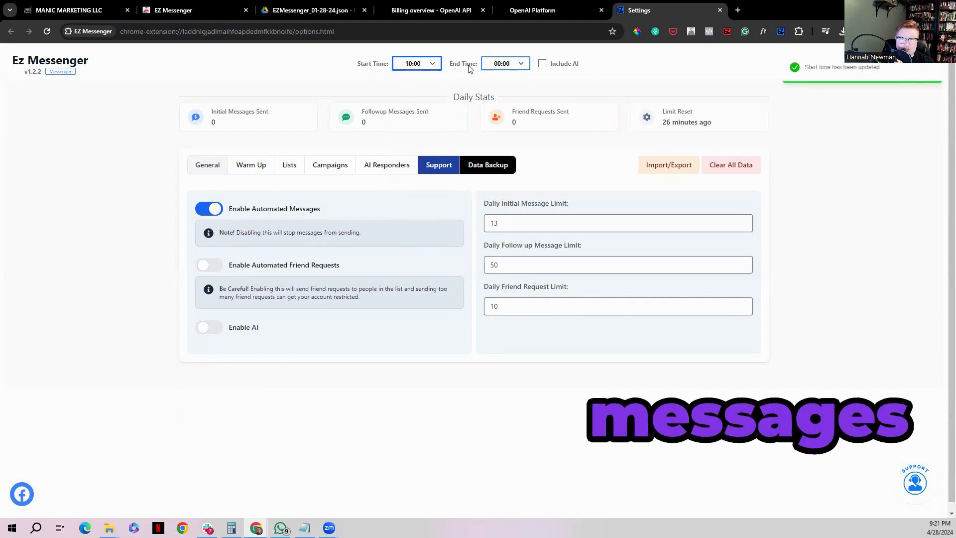
Set the messaging end time to 18:00 and include AI in the schedule
{"action": "left_click", "coordinate": [495, 64]}
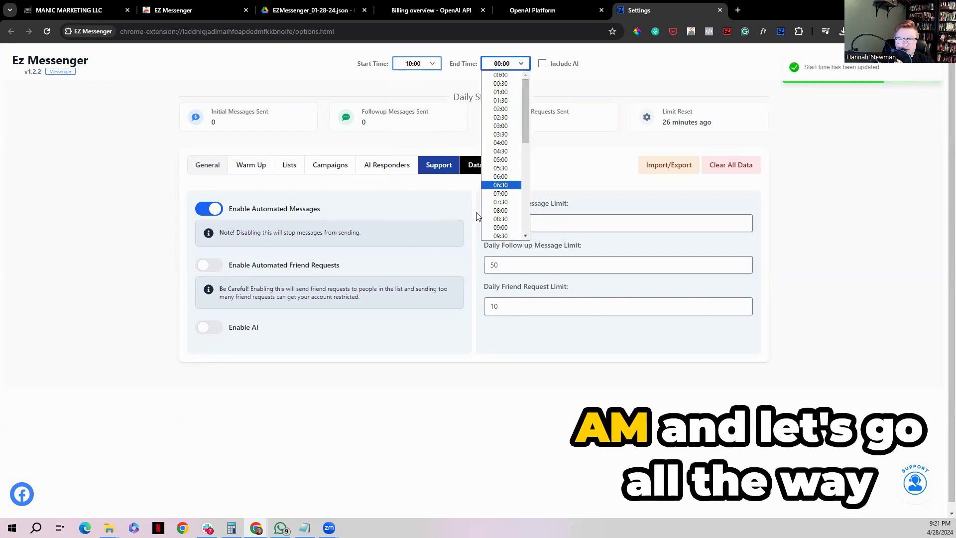
{"action": "scroll", "coordinate": [480, 212], "scroll_direction": "down", "scroll_amount": 2}
{"action": "left_click", "coordinate": [509, 58]}
{"action": "scroll", "coordinate": [503, 144], "scroll_direction": "down", "scroll_amount": 5}
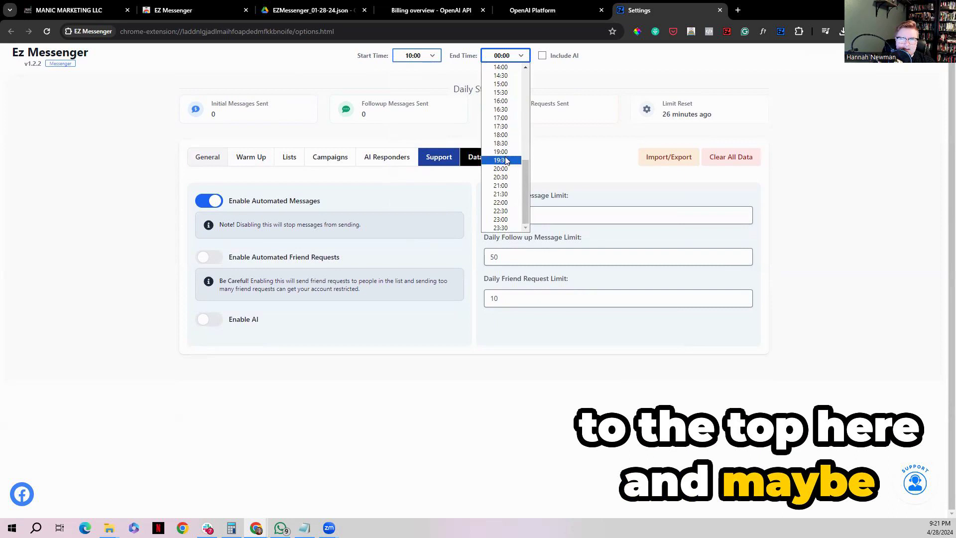
{"action": "left_click", "coordinate": [500, 134]}
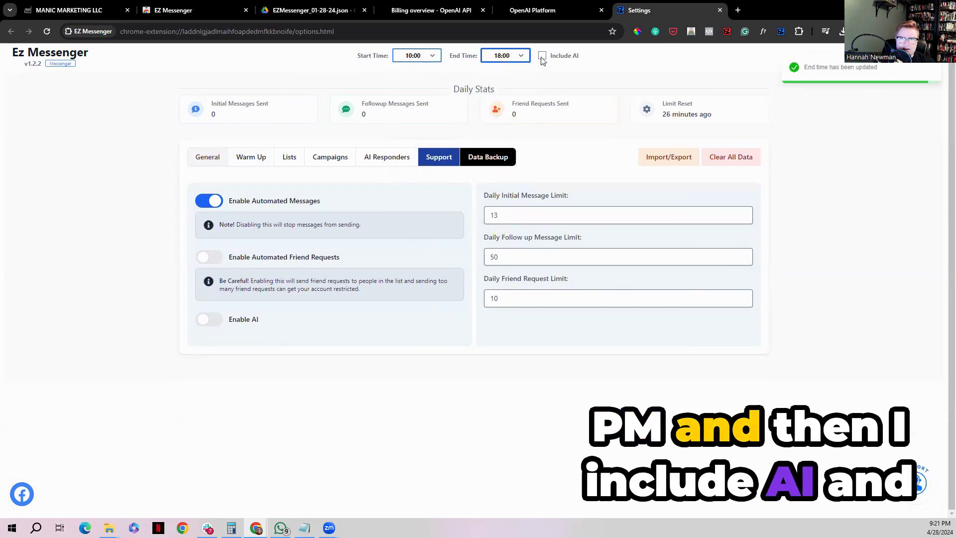
{"action": "scroll", "coordinate": [146, 241], "scroll_direction": "up", "scroll_amount": 1}
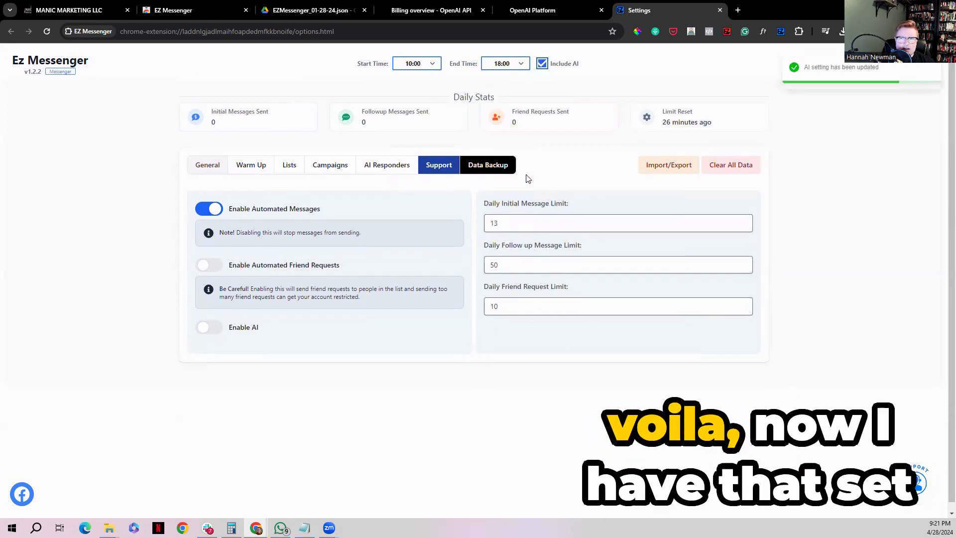